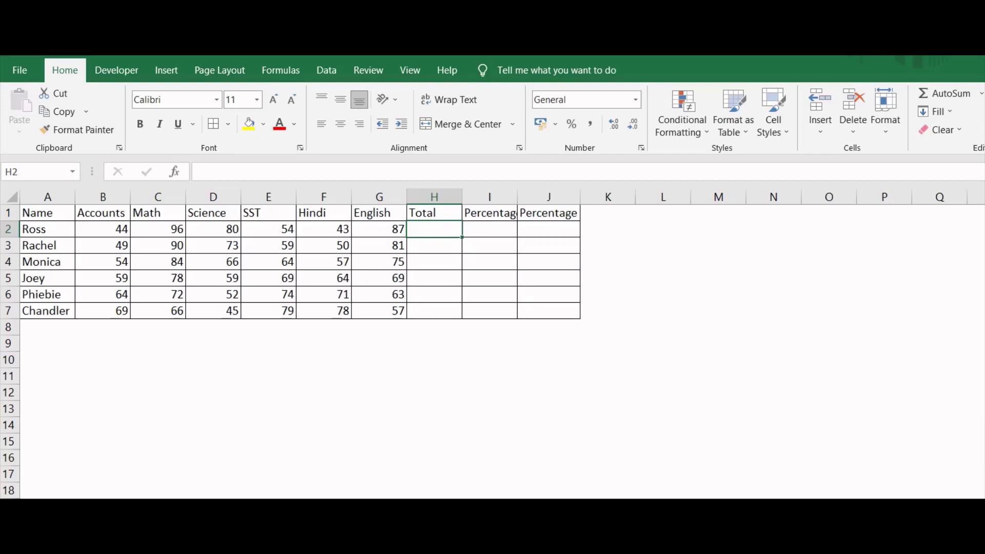
- Begin the first student's Total formula in cell H2 by typing =
type("=")
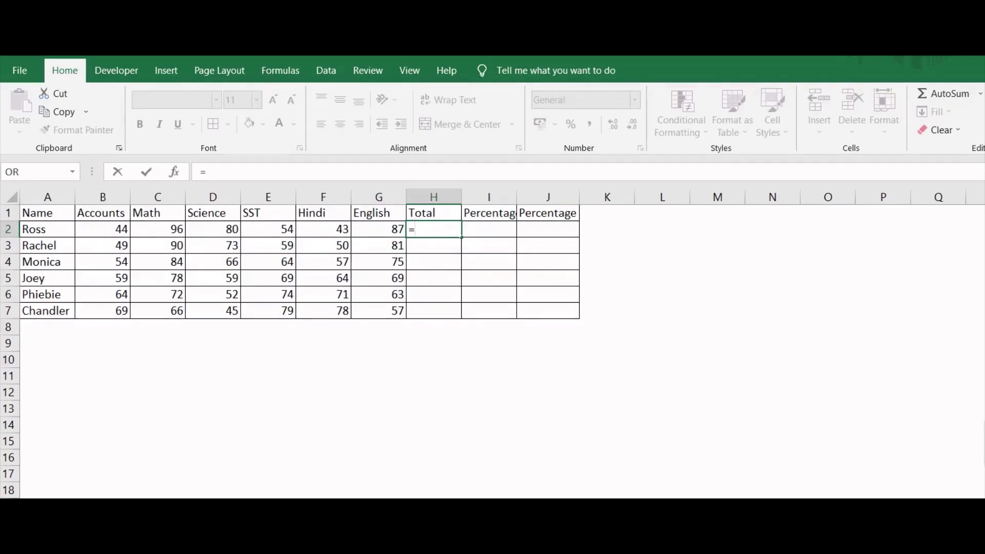
- Complete H2 as =SUM(B2:G2), totalling the six subject marks to 404
type("sum")
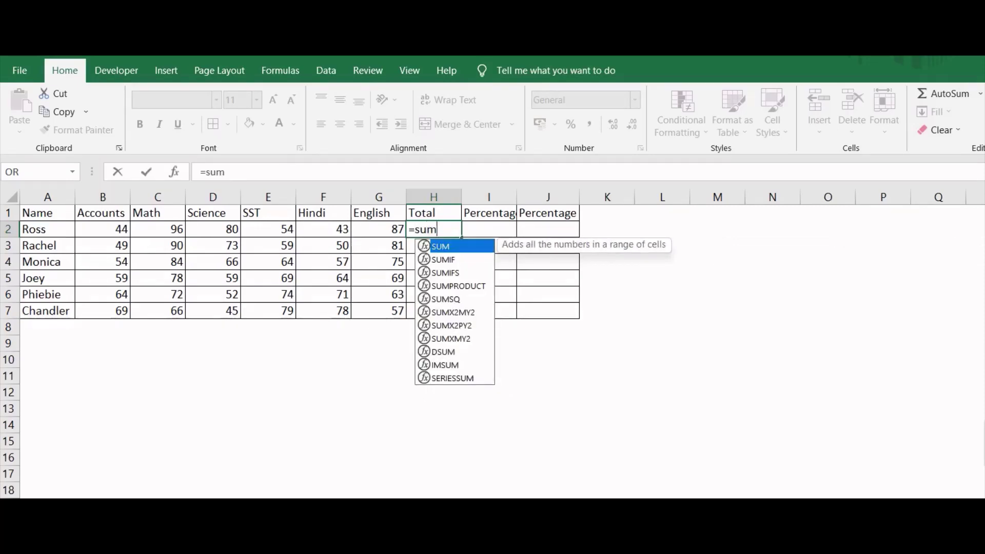
key("Tab")
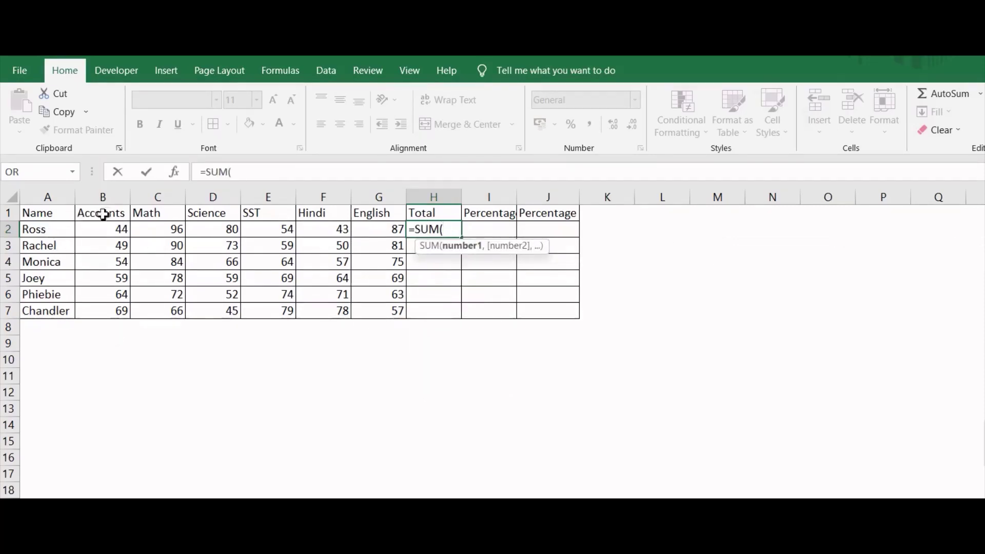
left_click(108, 230)
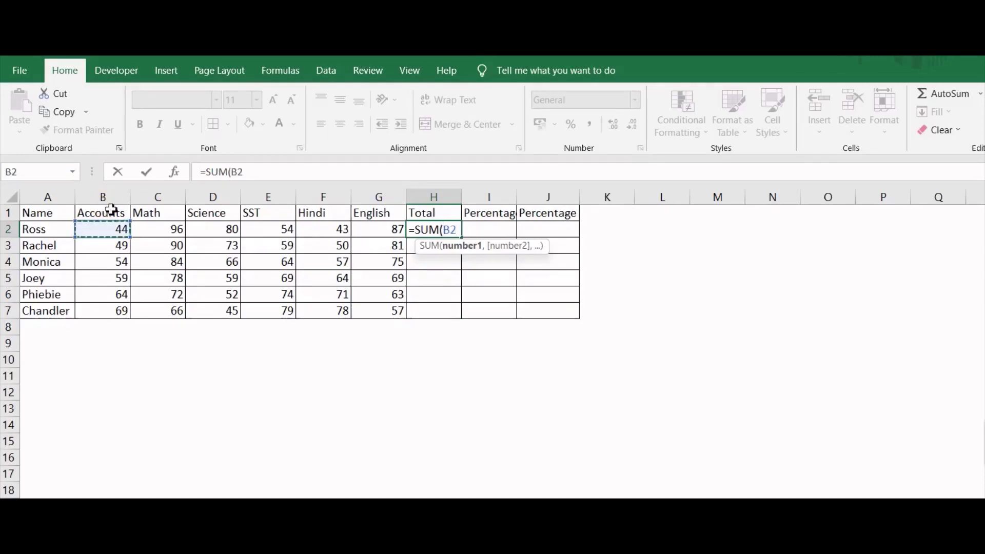
left_click_drag(111, 210, 393, 211)
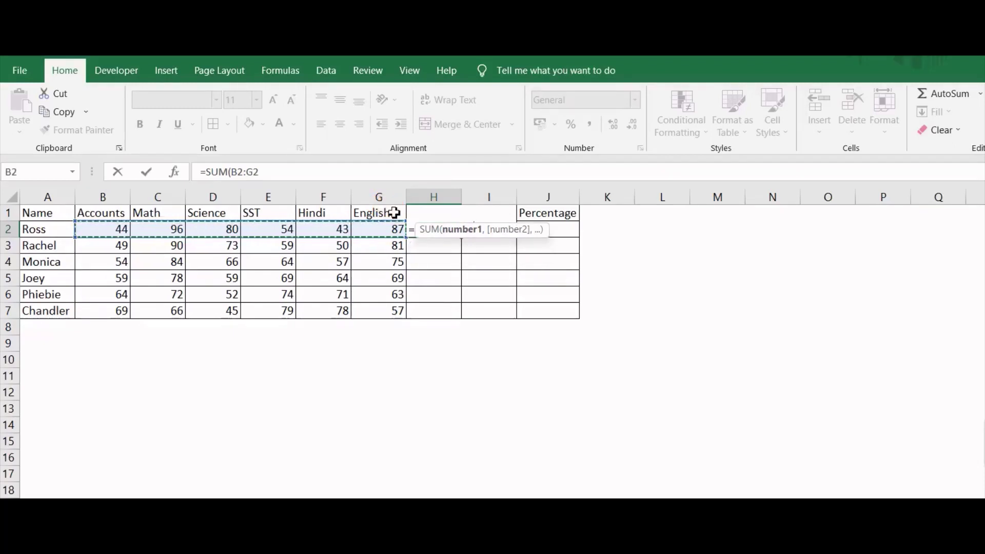
key("ctrl+Return")
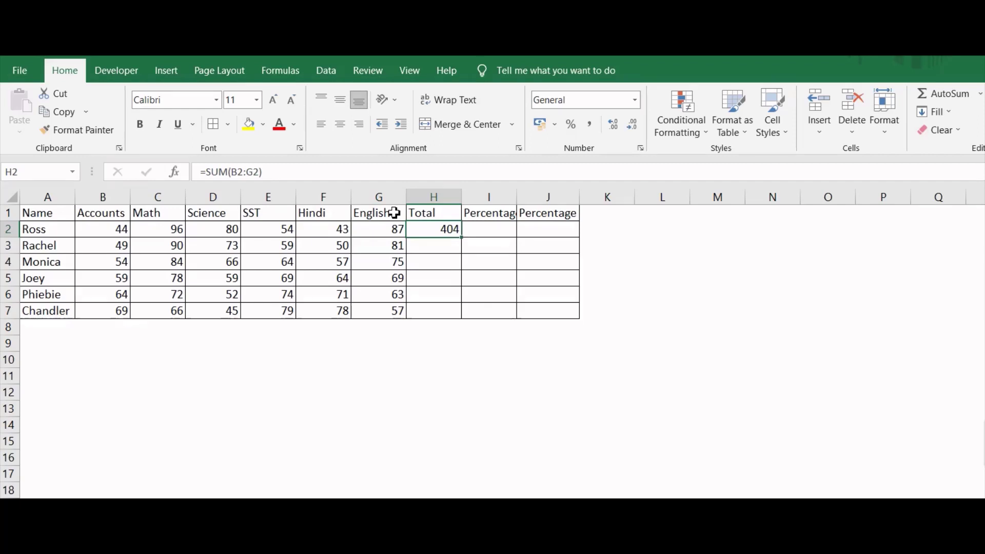
- Enter =H2/6 in I2 for the first student's percentage, 67.33333, then recheck both formulas
key("Right")
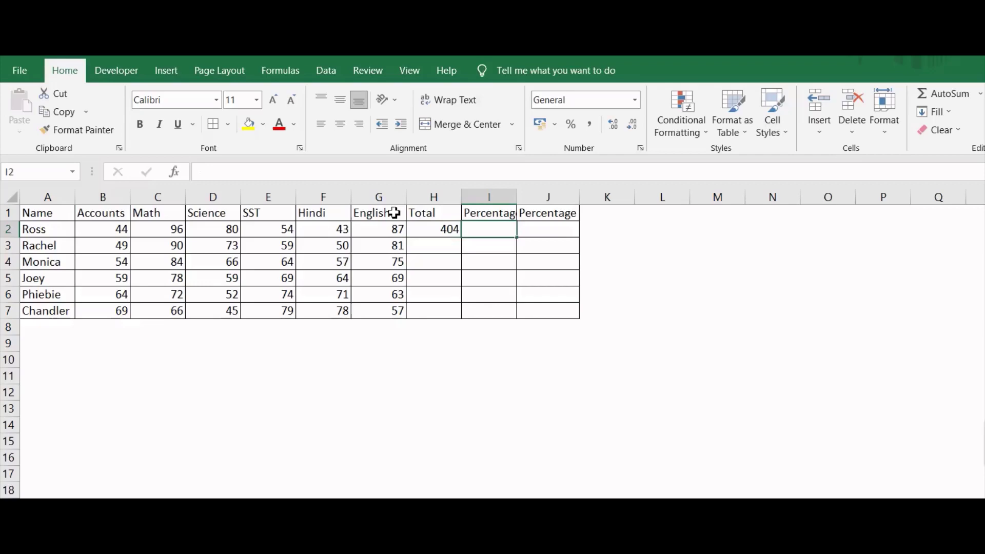
type("=")
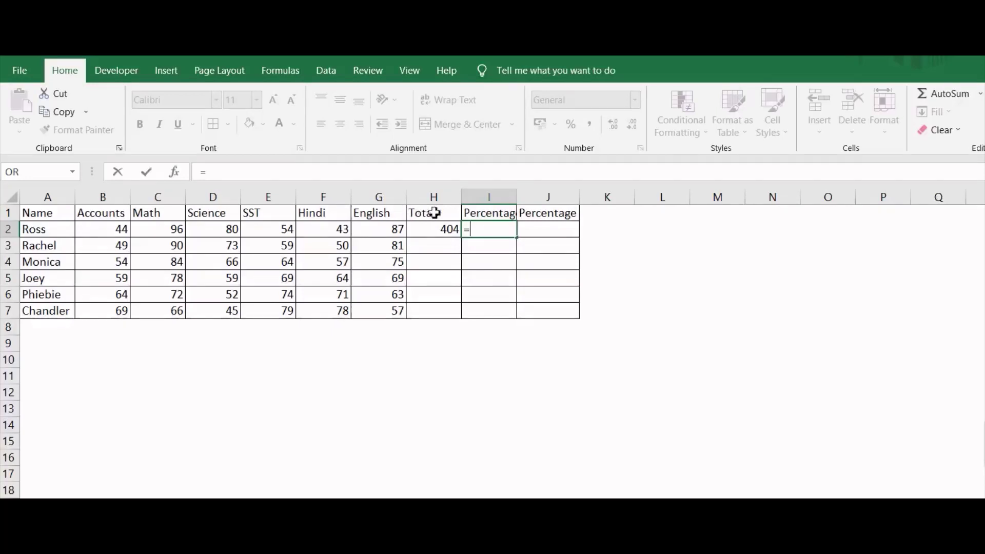
key("Left")
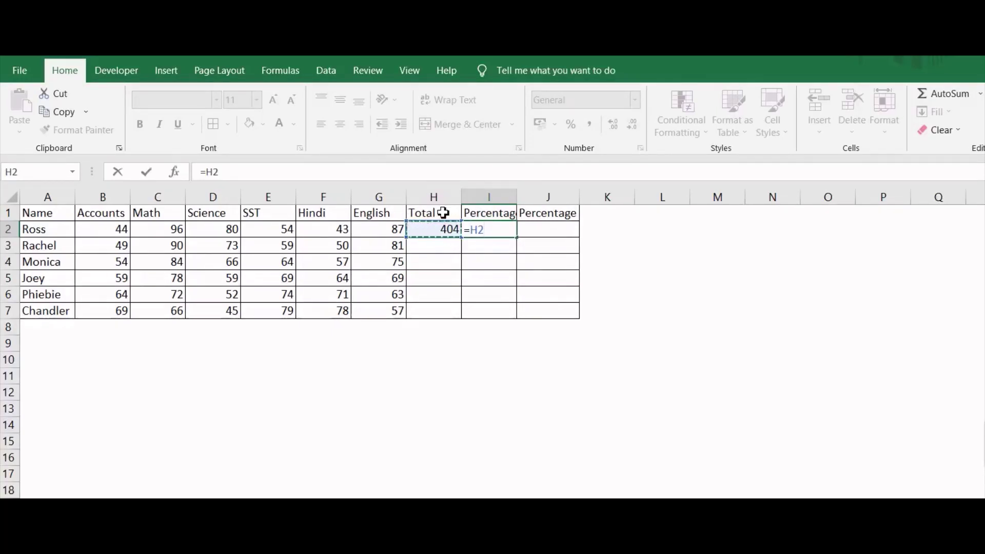
type("/")
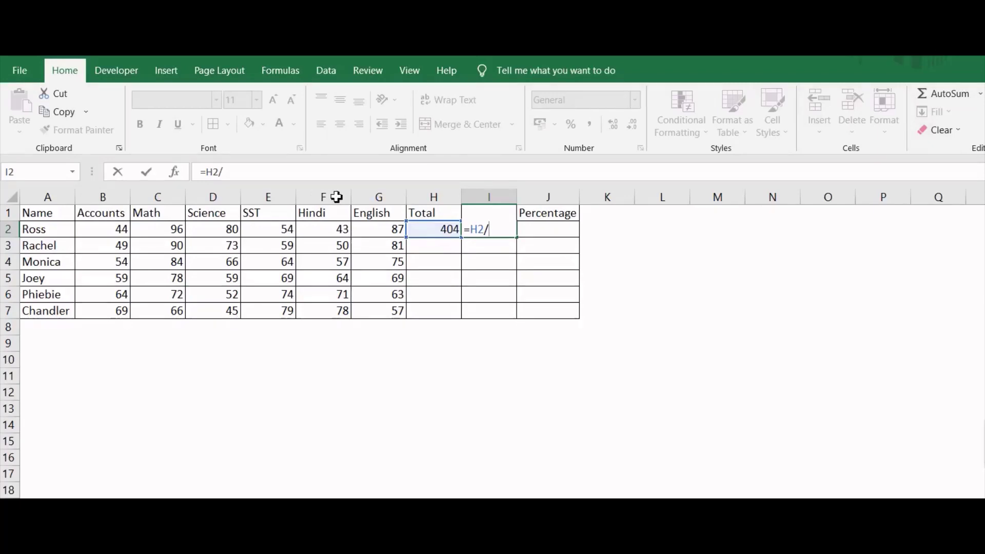
type("6")
key("ctrl+Return")
key("Return")
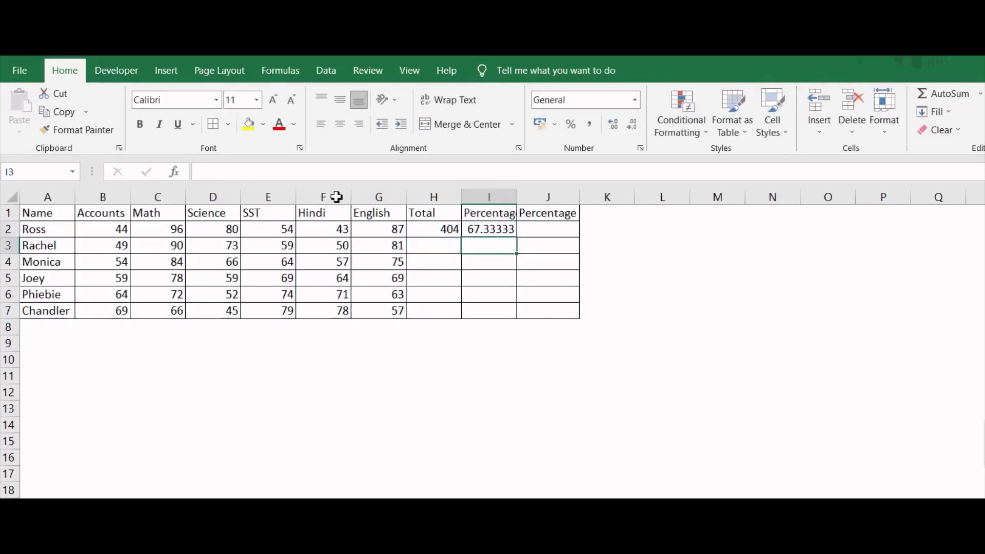
key("Up")
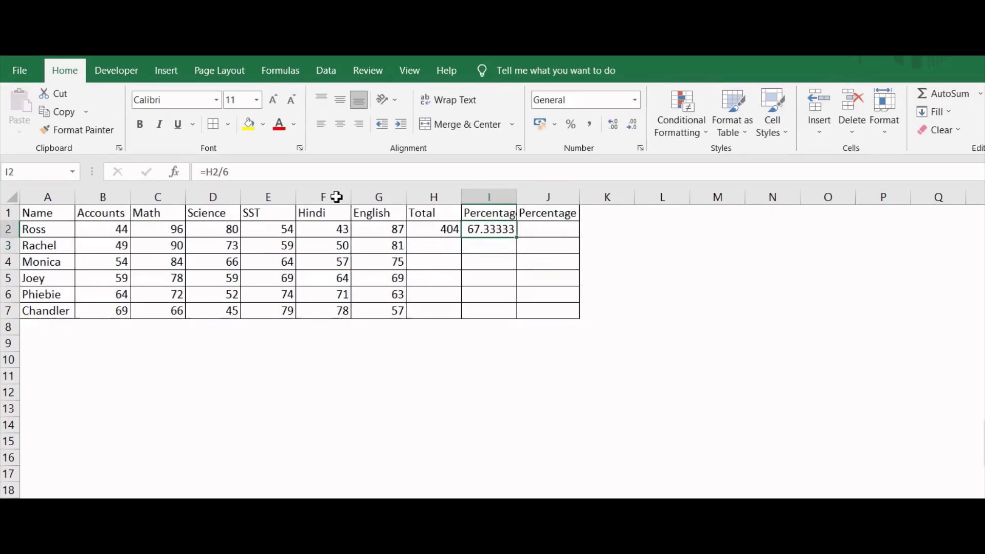
key("Left")
key("Right")
key("Left")
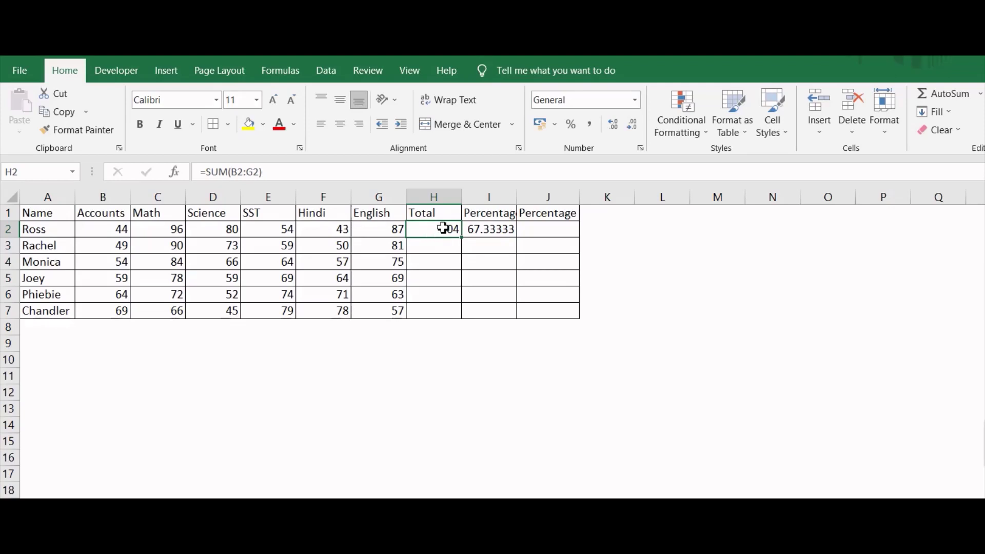
- Copy the H2 total formula down into H3:H7 (totals 402 down to 394)
key("ctrl+c")
left_click(427, 240)
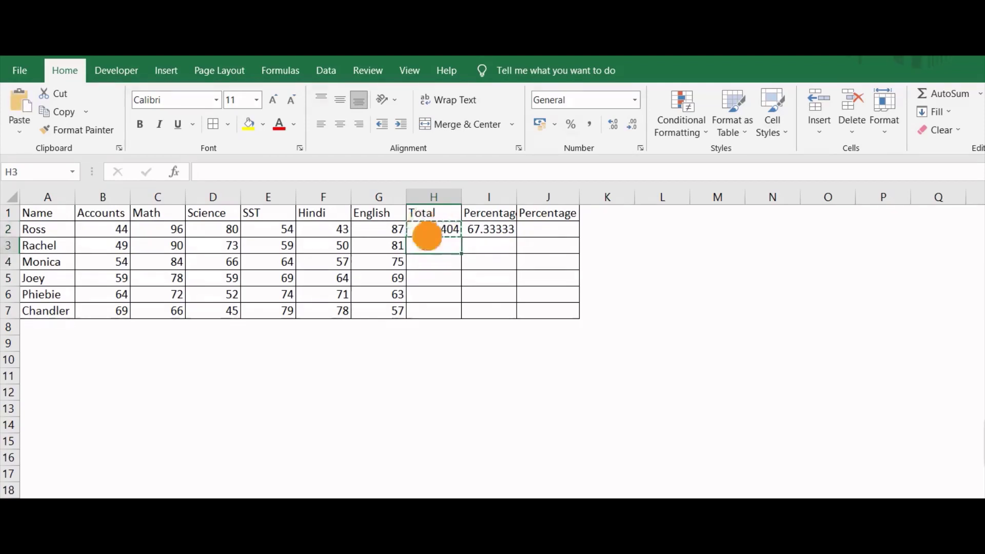
left_click_drag(426, 236, 446, 292)
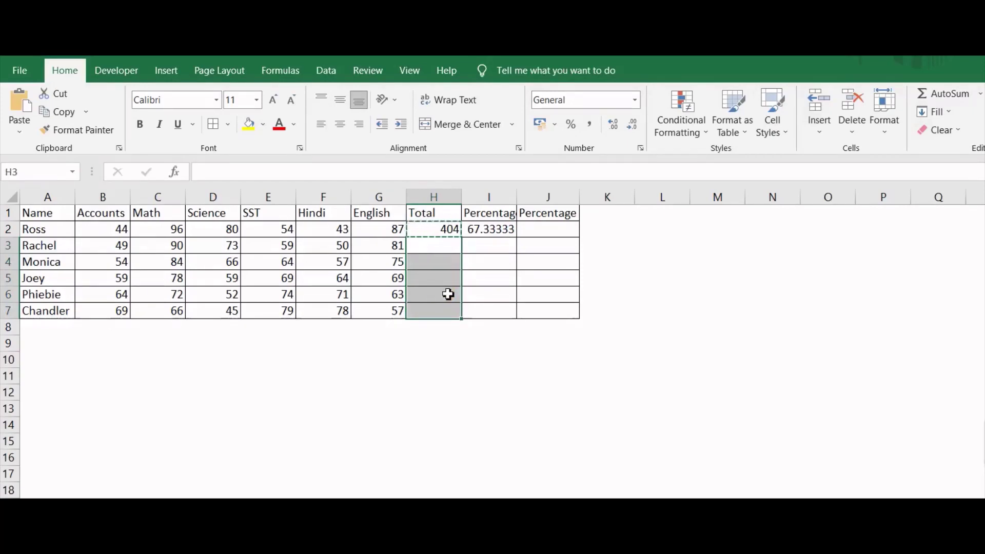
key("ctrl+v")
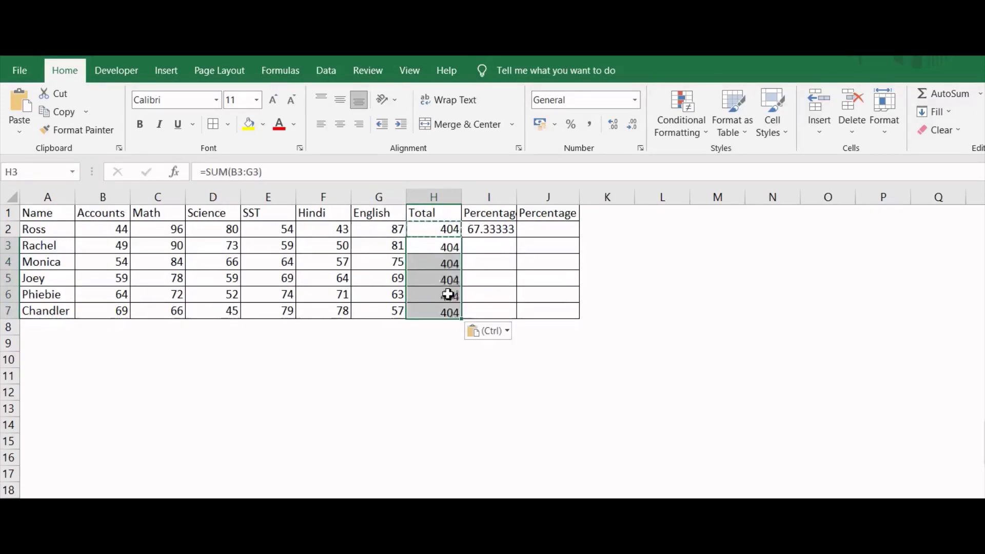
- Copy the I2 percentage formula into I3:I7, giving 67 down to 65.66667
left_click(486, 204)
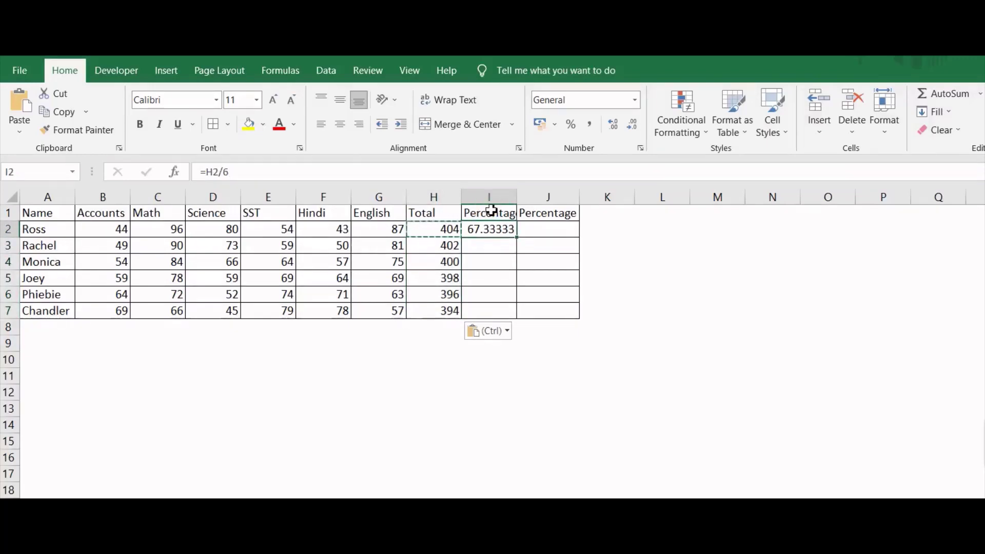
key("ctrl+c")
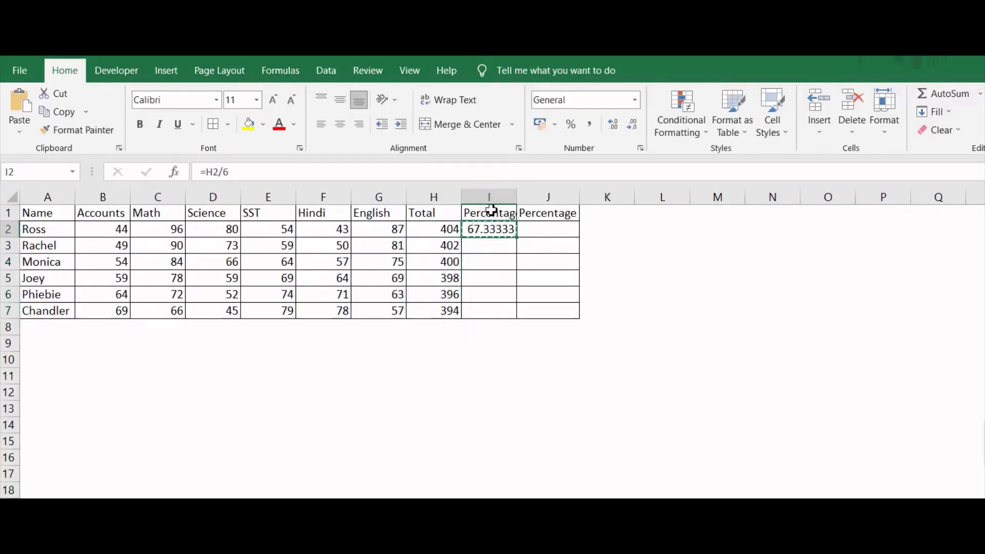
left_click(481, 223)
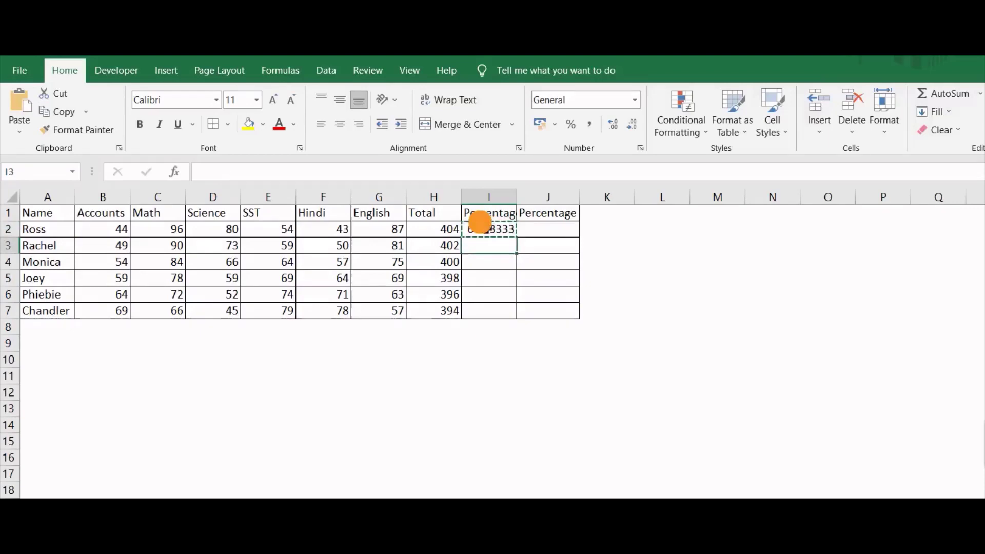
left_click_drag(480, 222, 494, 300)
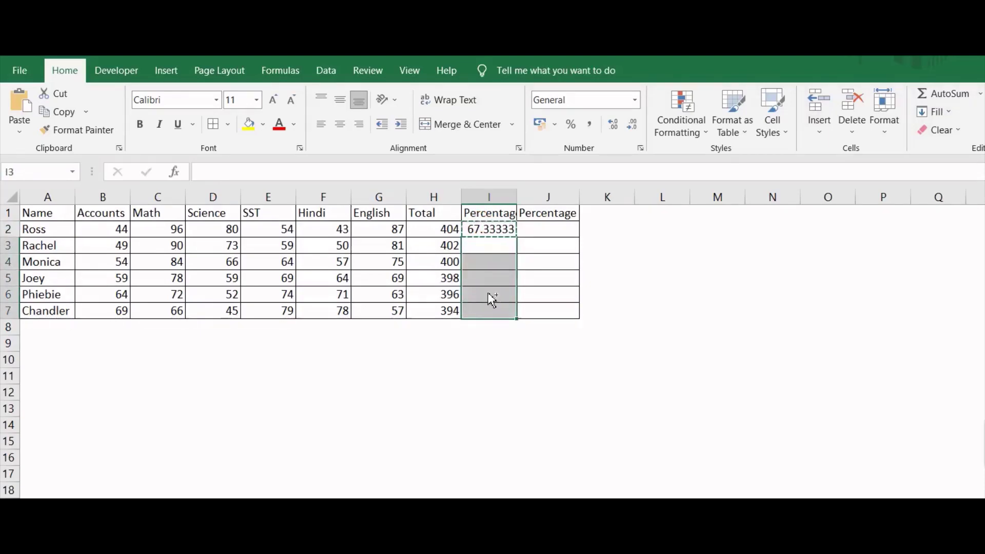
key("ctrl+v")
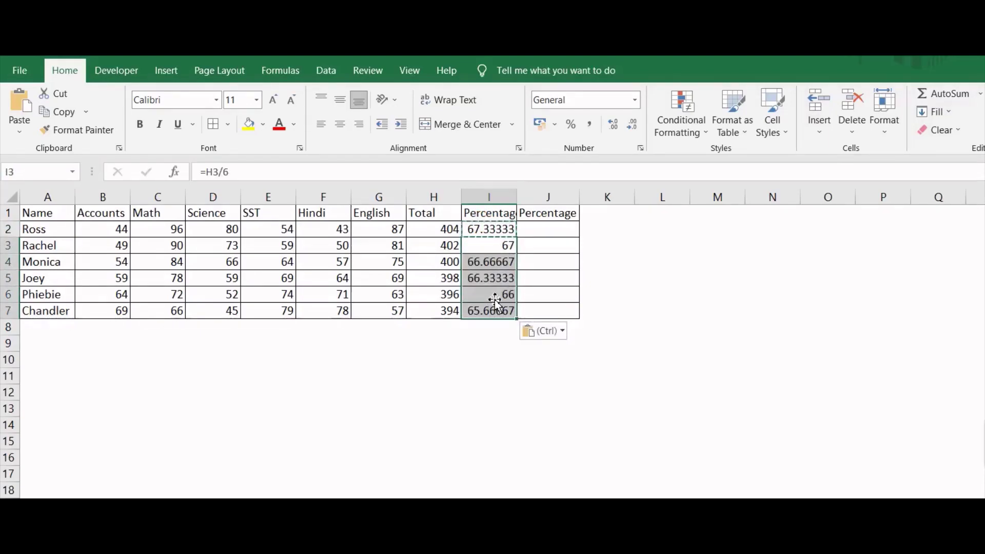
key("Up")
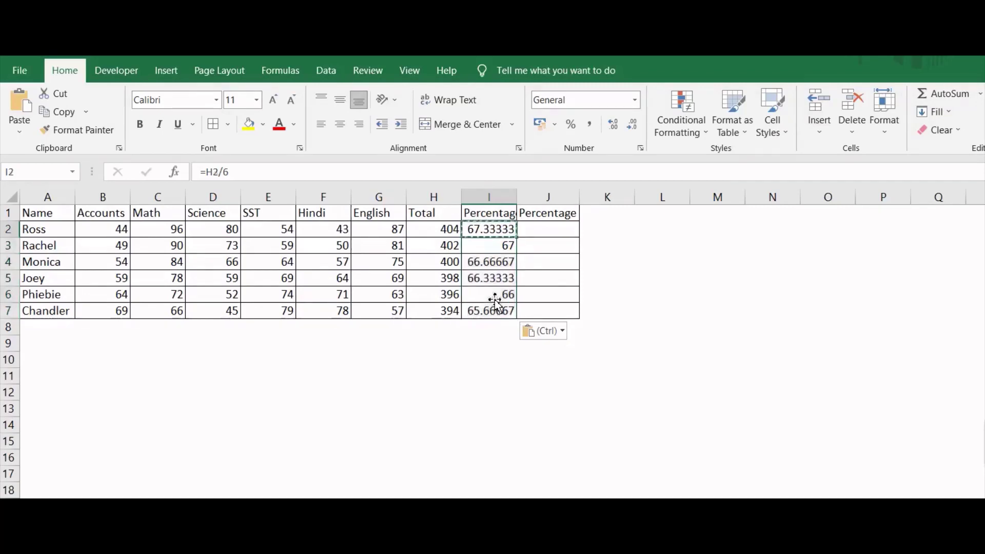
key("Up")
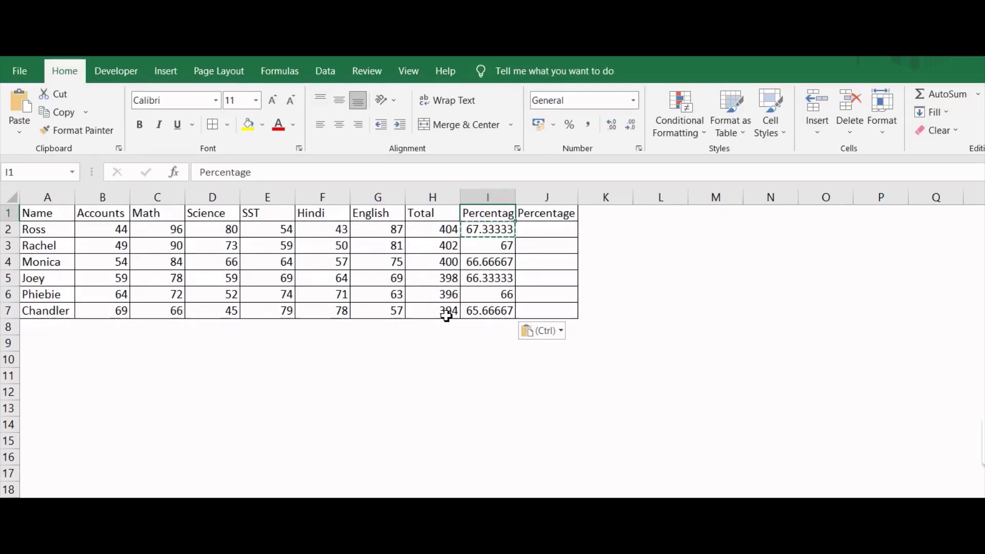
key("Down")
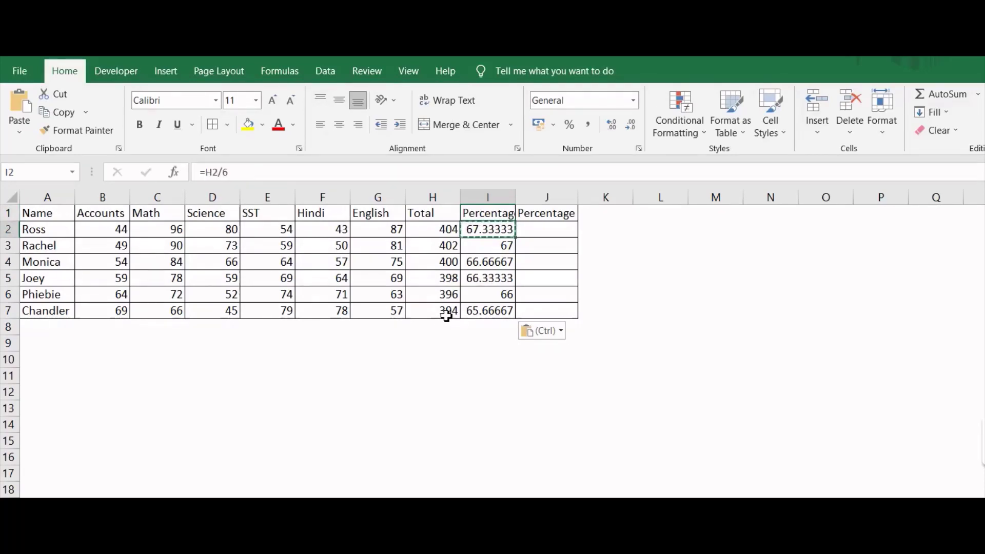
- Enter a first AVERAGE formula in J2 that picks up only the Math mark, showing 96
key("Up")
key("Right")
key("Right")
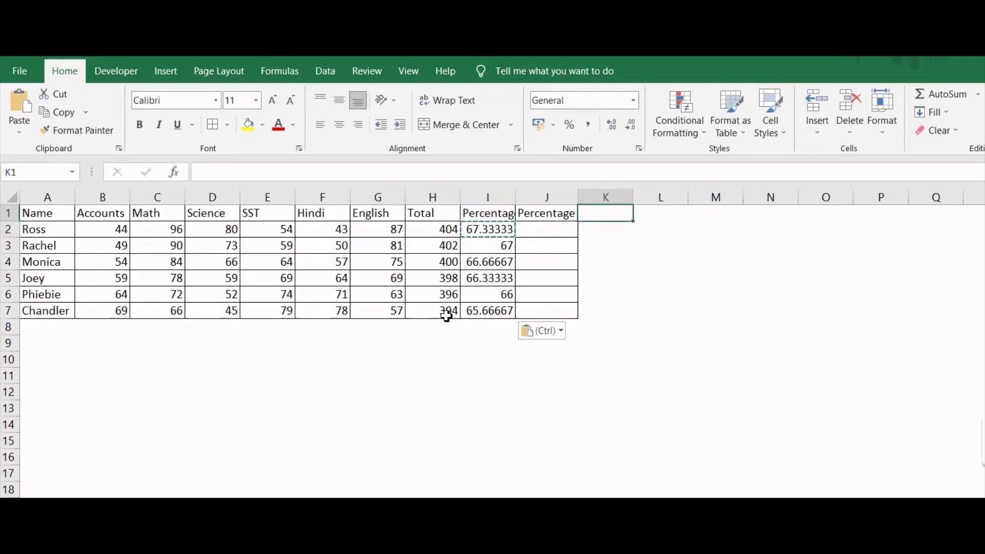
key("Left")
key("Down")
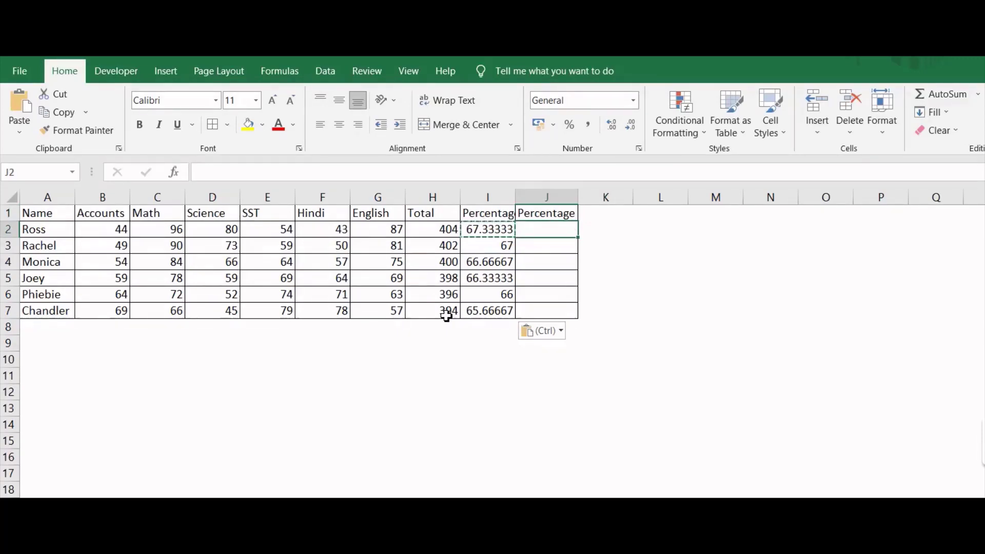
key("Left")
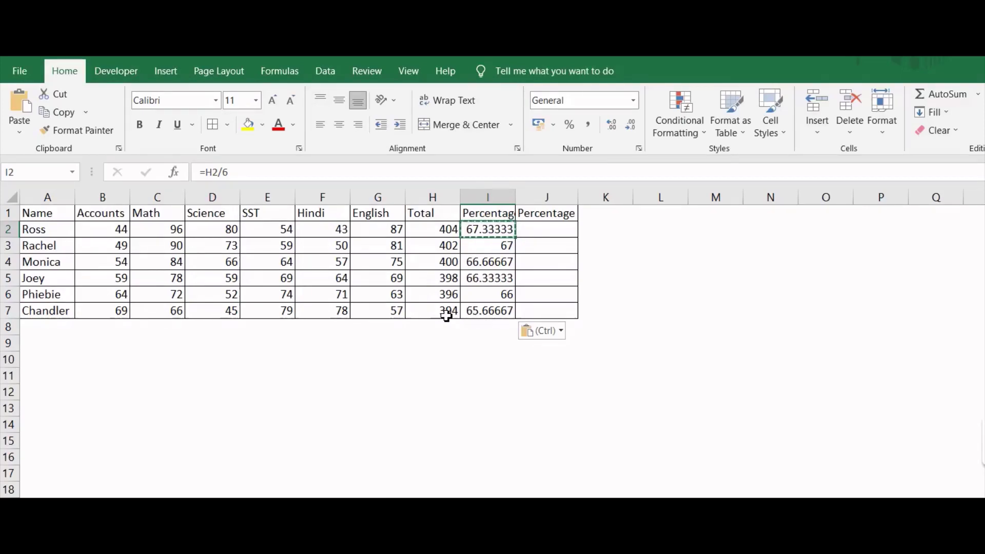
key("Right")
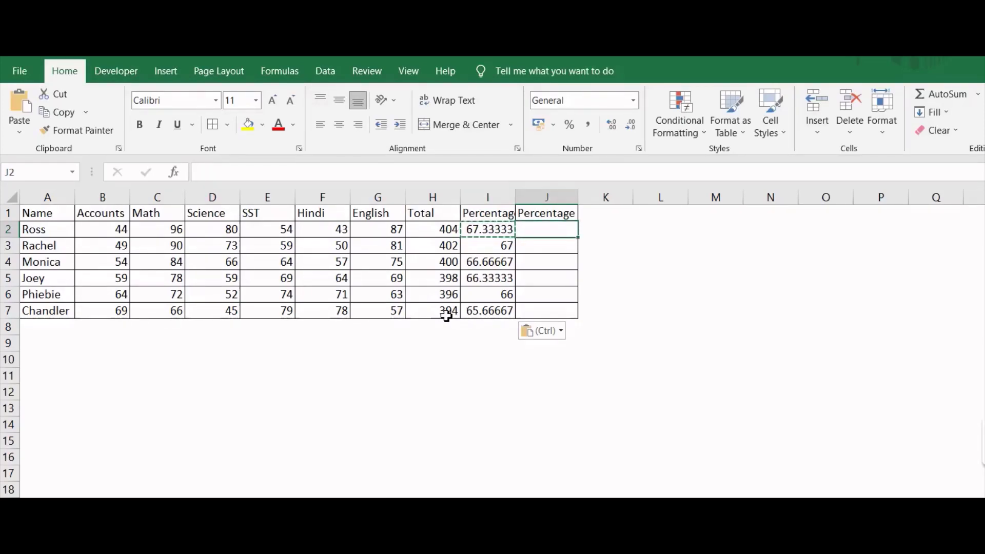
key("Escape")
type("=")
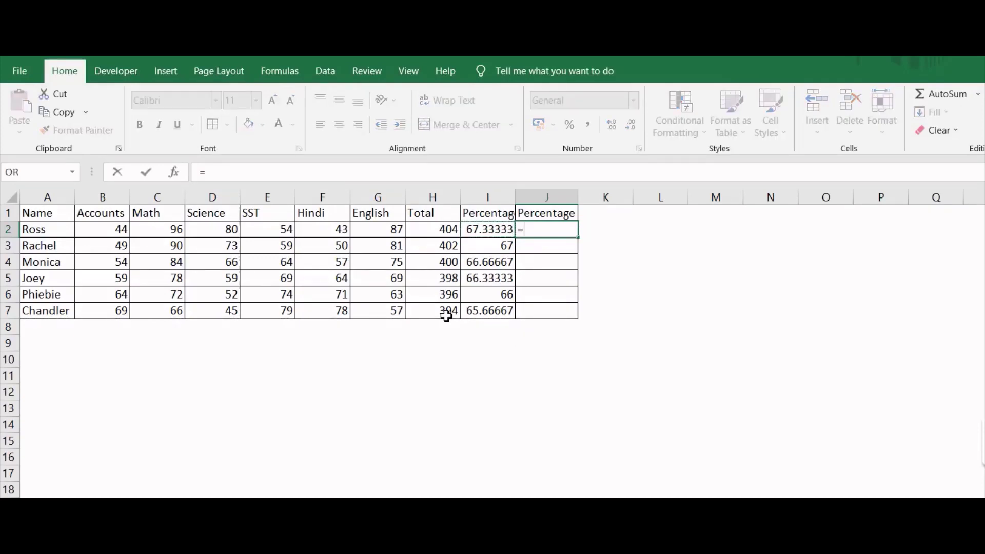
type("av")
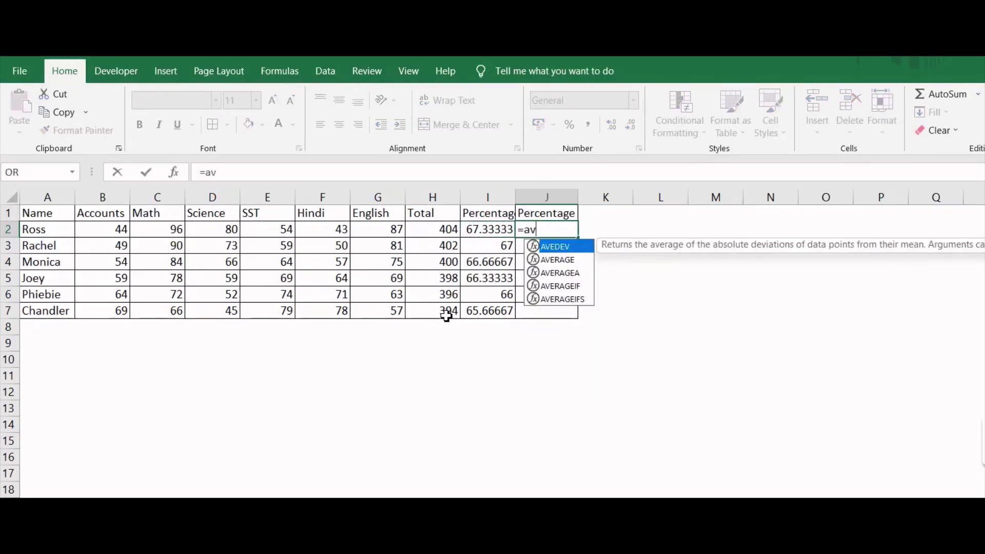
type("er")
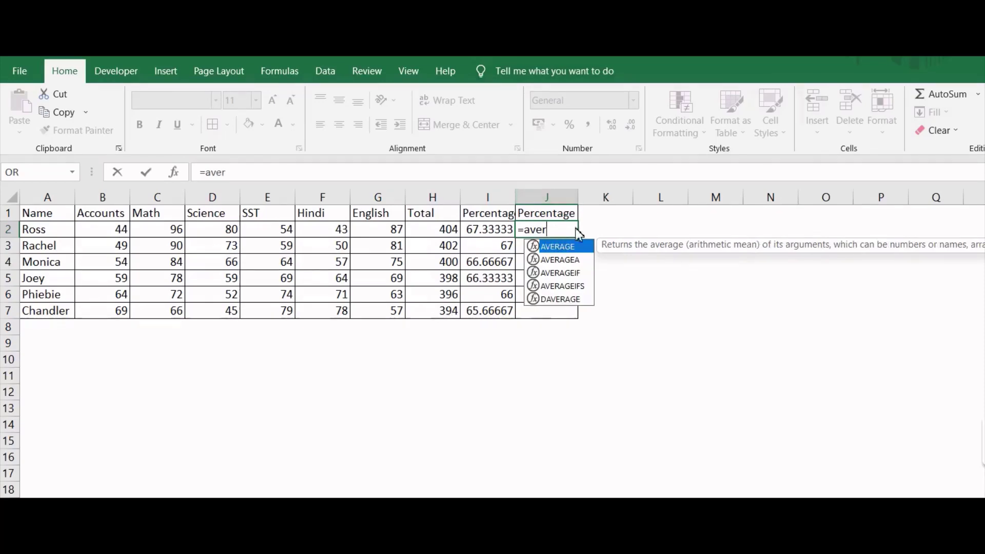
key("Tab")
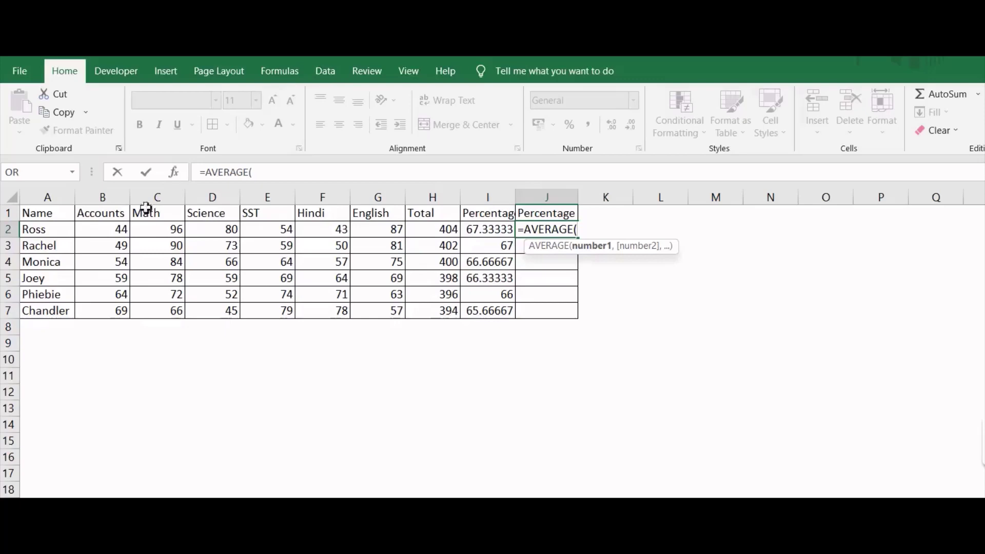
left_click(122, 226)
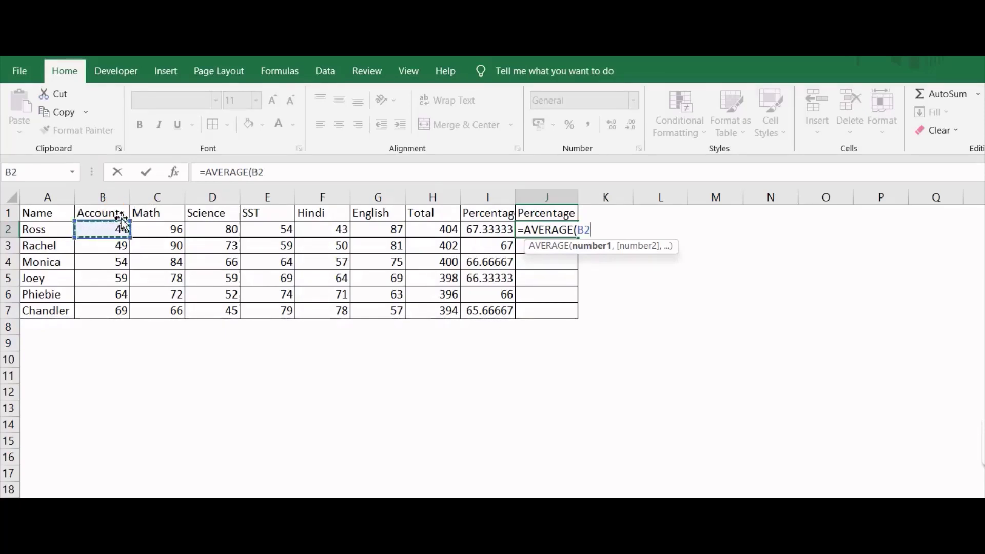
left_click_drag(122, 226, 145, 213)
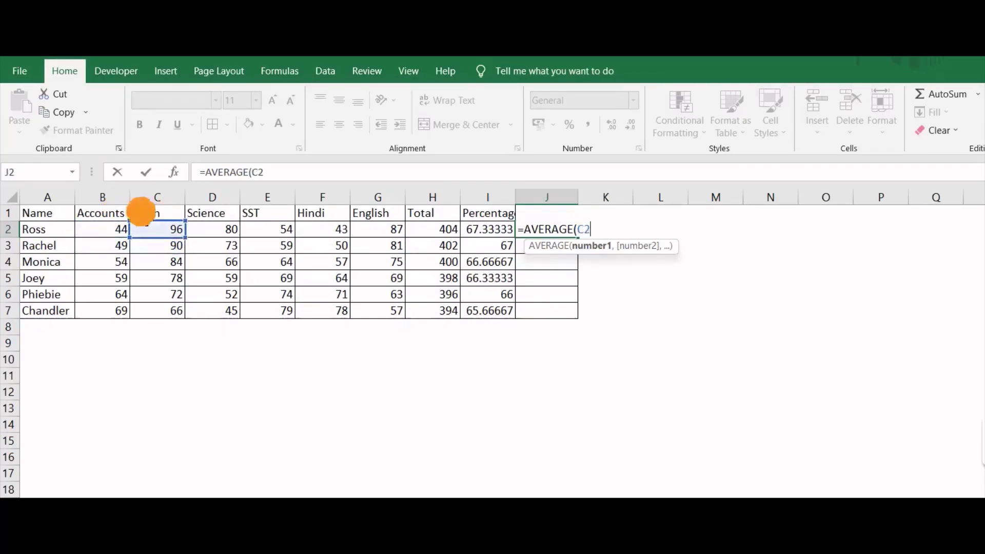
key("Return")
left_click(106, 226)
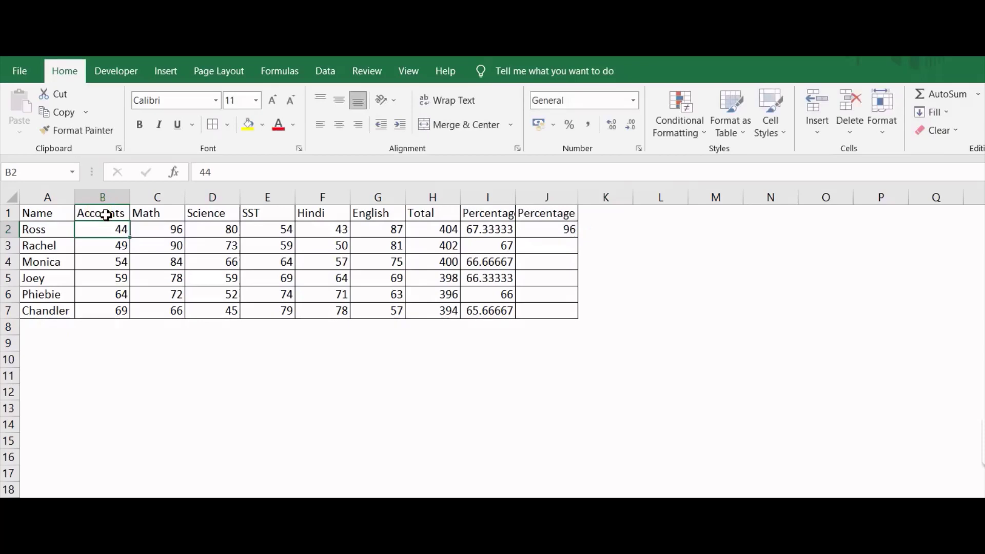
- Redo J2 as =AVERAGE(B2:G2) so it shows 67.333333, matching I2
left_click(562, 225)
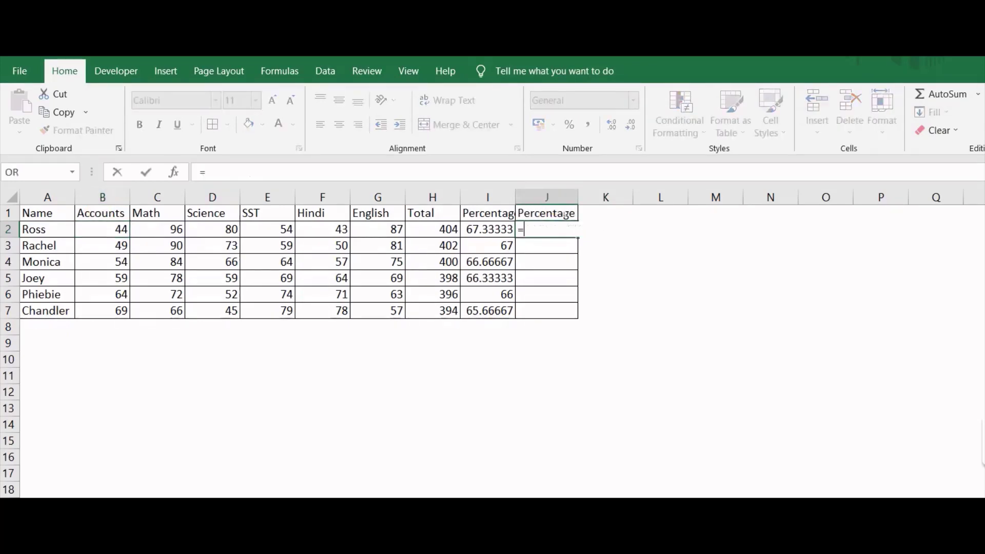
type("aver")
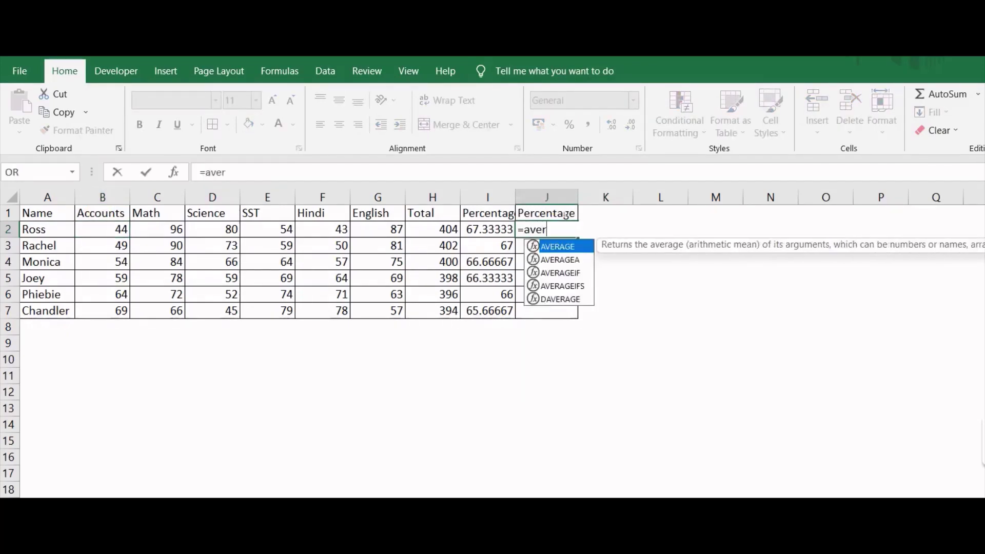
key("Tab")
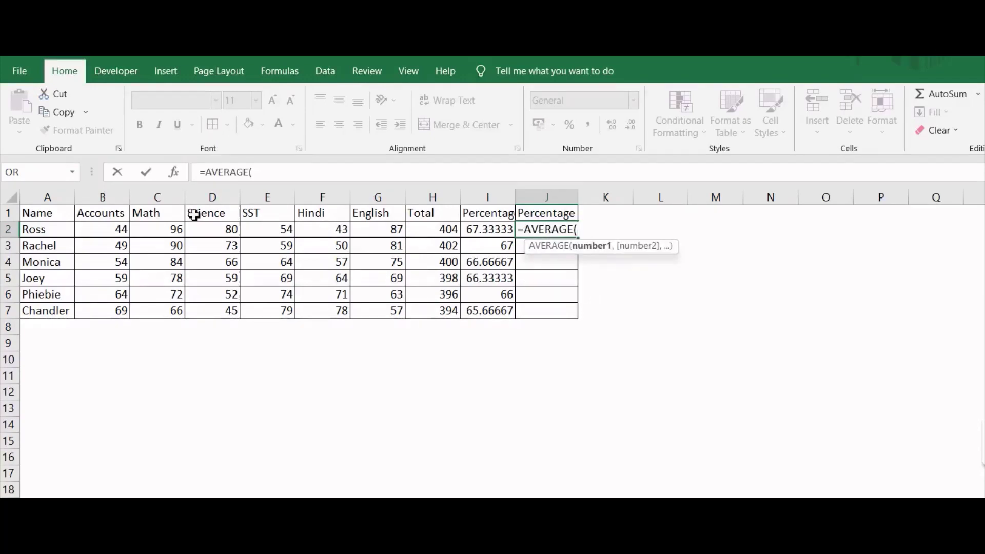
left_click_drag(114, 226, 405, 229)
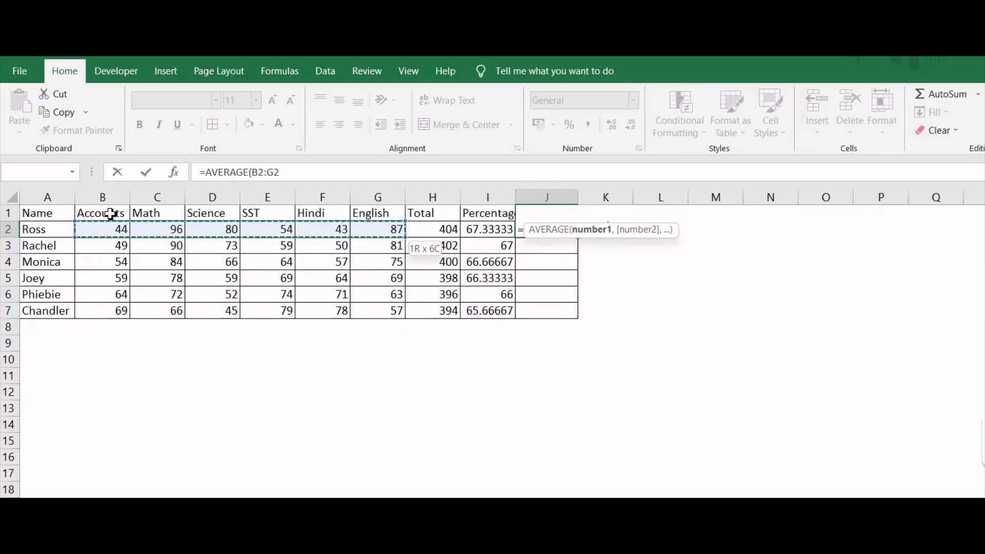
key("Return")
key("Up")
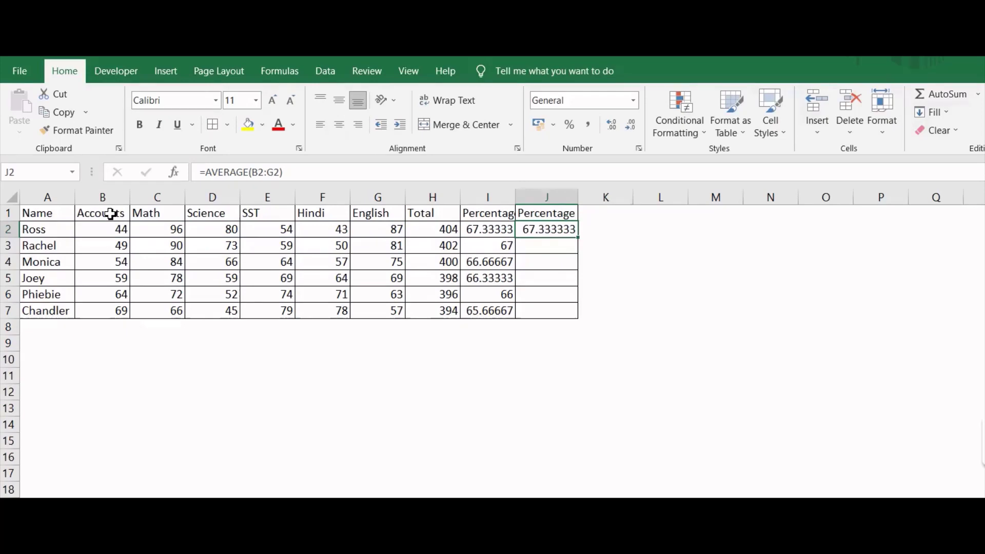
key("Right")
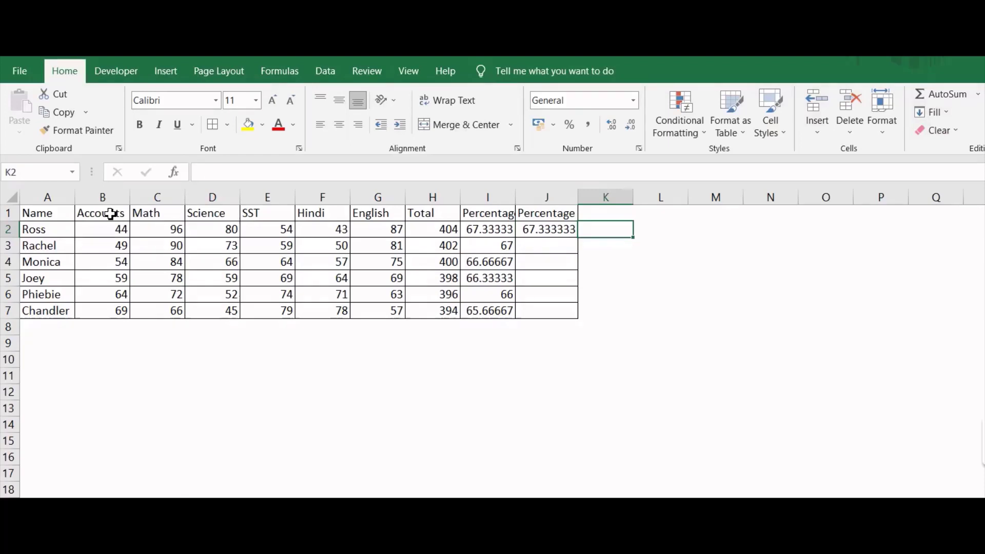
- Enter =AVERAGE(B2:G2) in K2, showing 67.33333
type("=aver")
key("Tab")
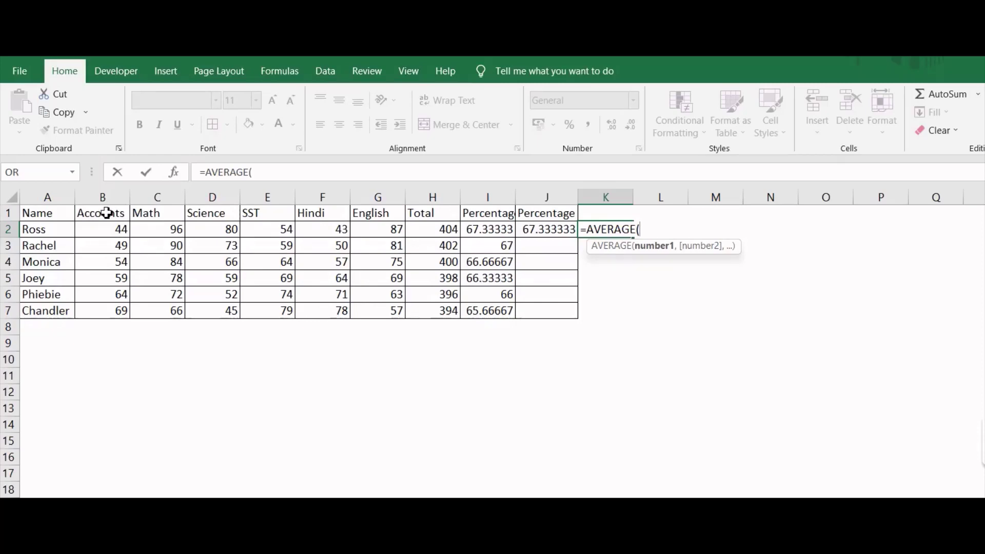
mouse_move(106, 230)
left_mouse_down()
mouse_move(375, 229)
mouse_move(379, 210)
left_mouse_up()
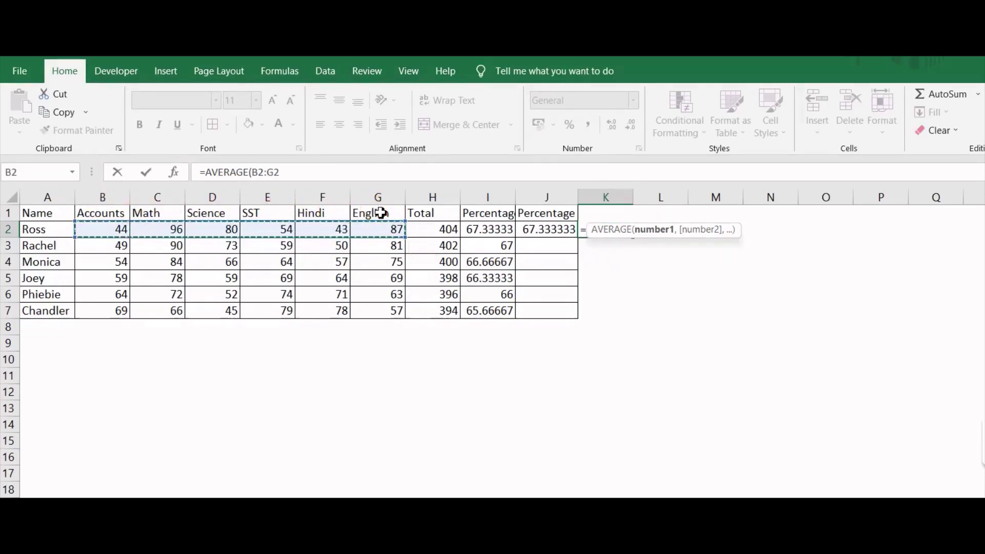
key("Return")
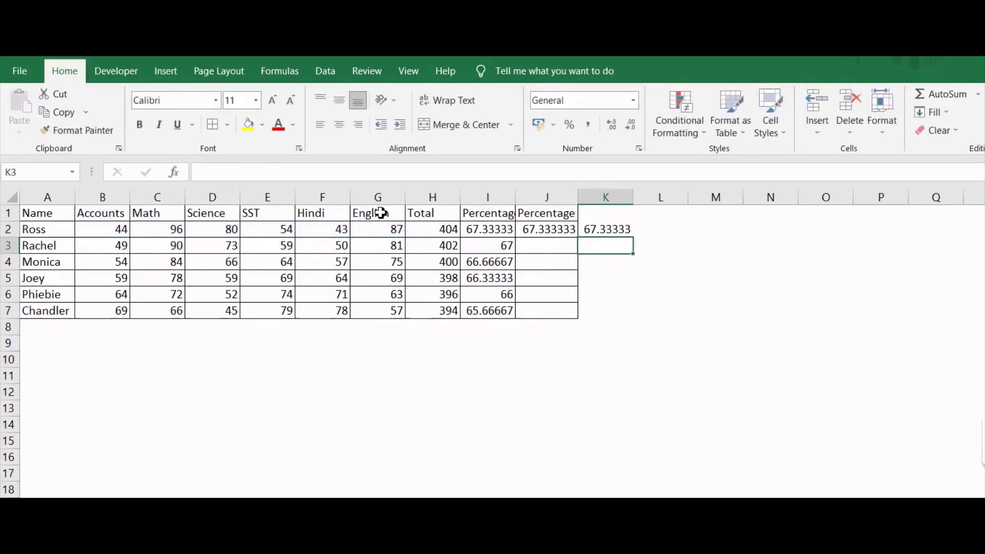
- Copy J2's AVERAGE formula into J3:J7, giving 67 down to 65.666667
key("Up")
key("Left")
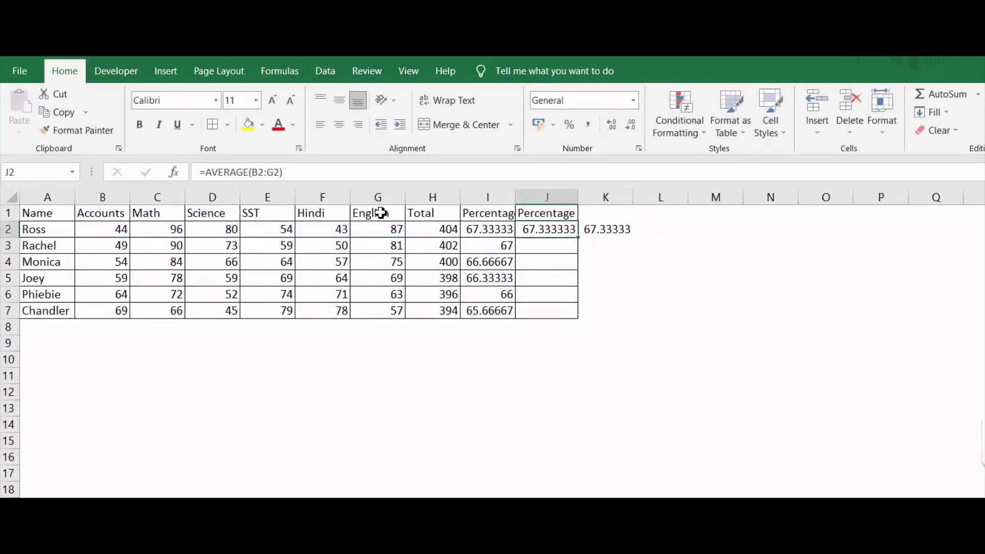
key("Right")
key("Left")
key("Left")
key("Right")
key("ctrl+c")
key("Left")
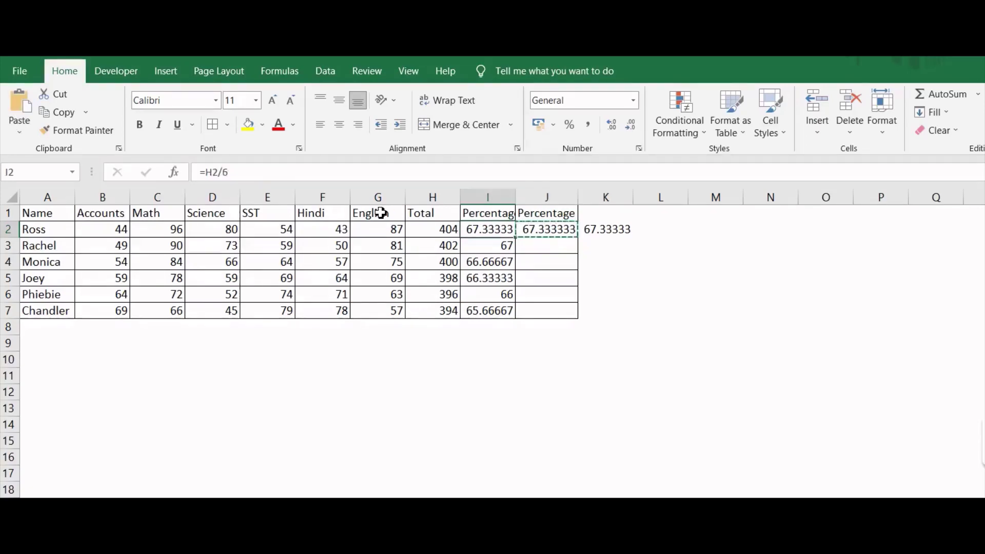
key("Down")
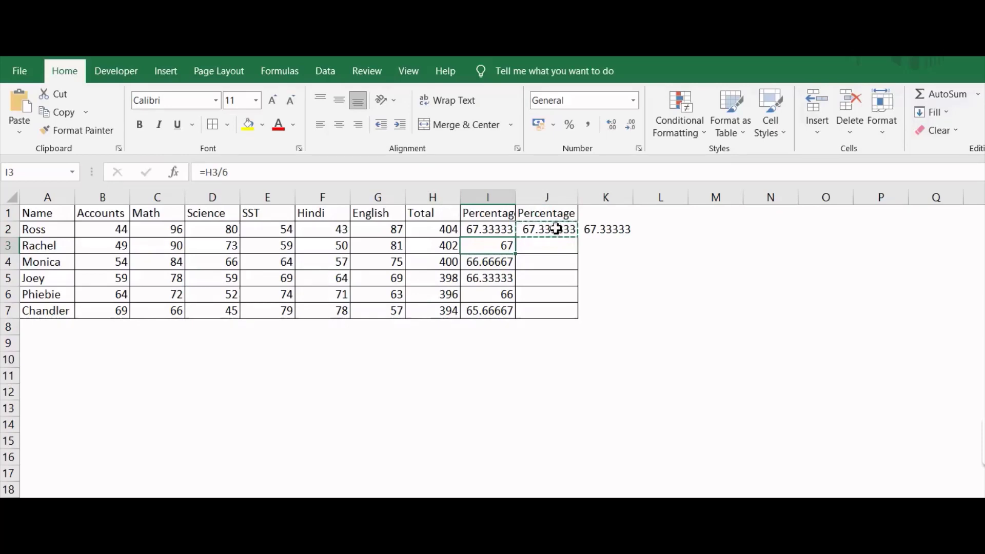
key("Right")
left_click_drag(549, 245, 559, 293)
key("ctrl+v")
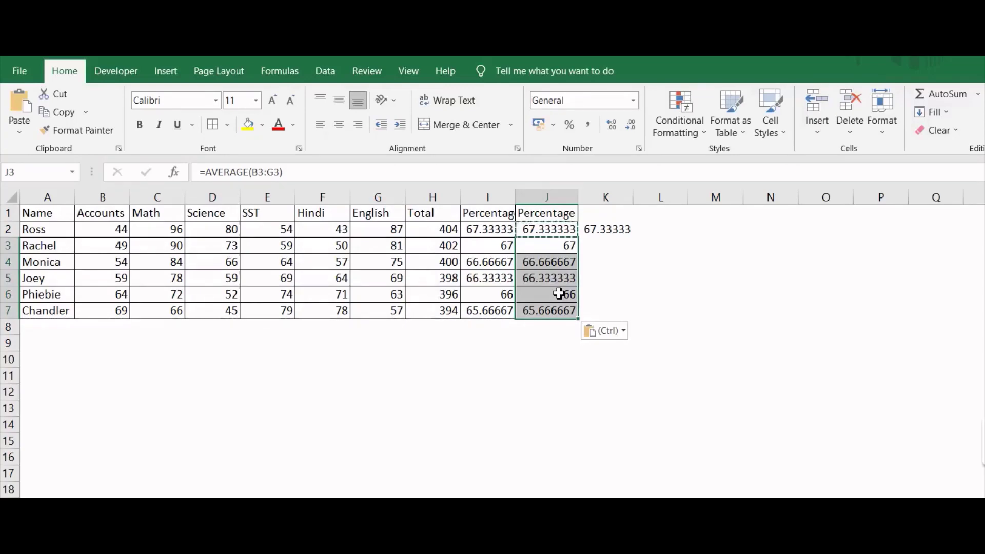
- Paste K2's AVERAGE formula over K2:K7 so every student's average shows, down to 65.66667
key("Right")
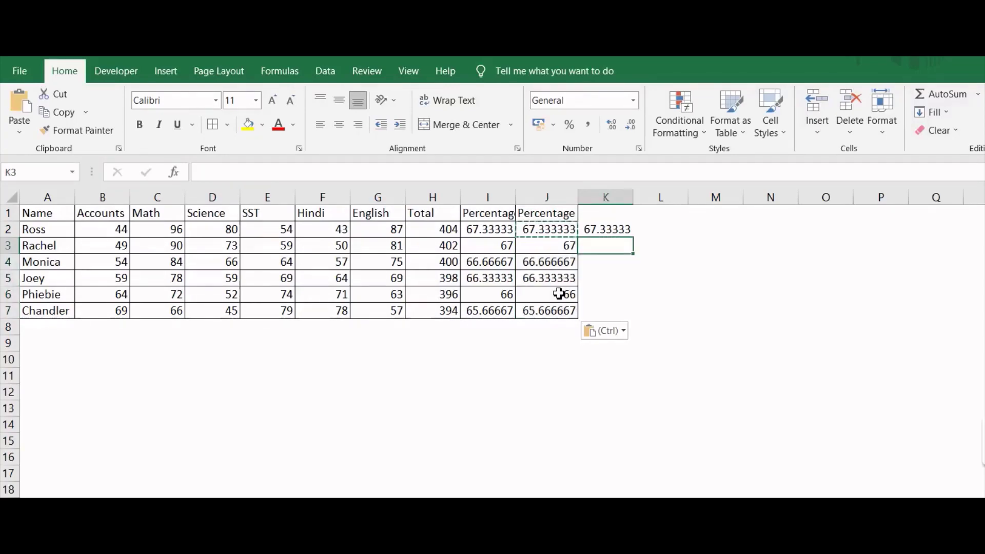
key("Up")
key("ctrl+c")
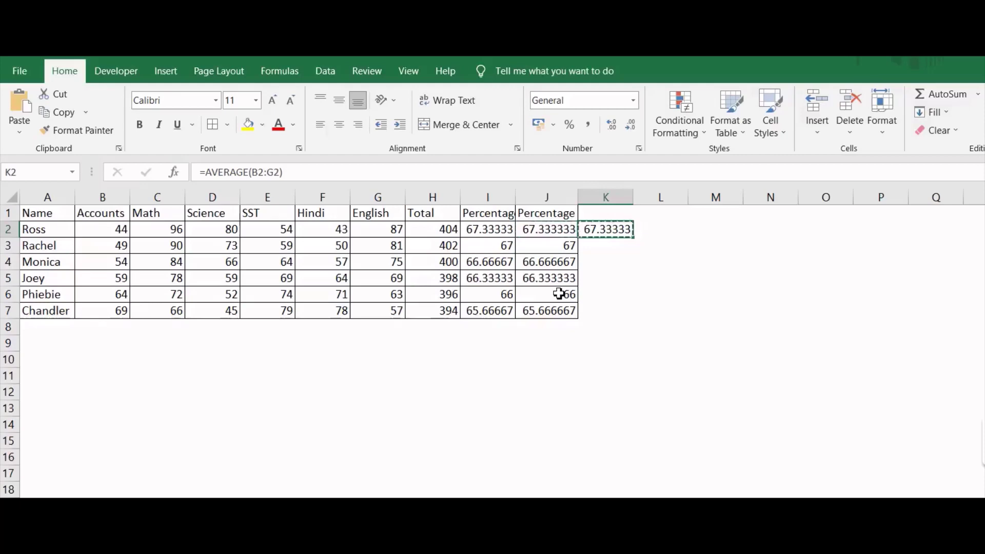
key("Left")
key("Down")
key("Down")
key("Down")
key("Down")
key("Down")
key("Right")
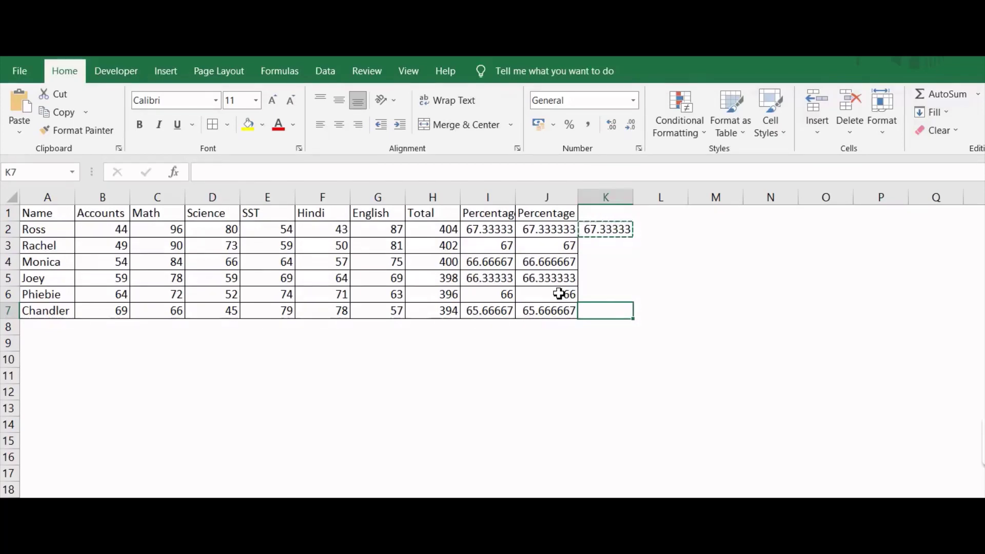
key("ctrl+shift+Up")
key("ctrl+v")
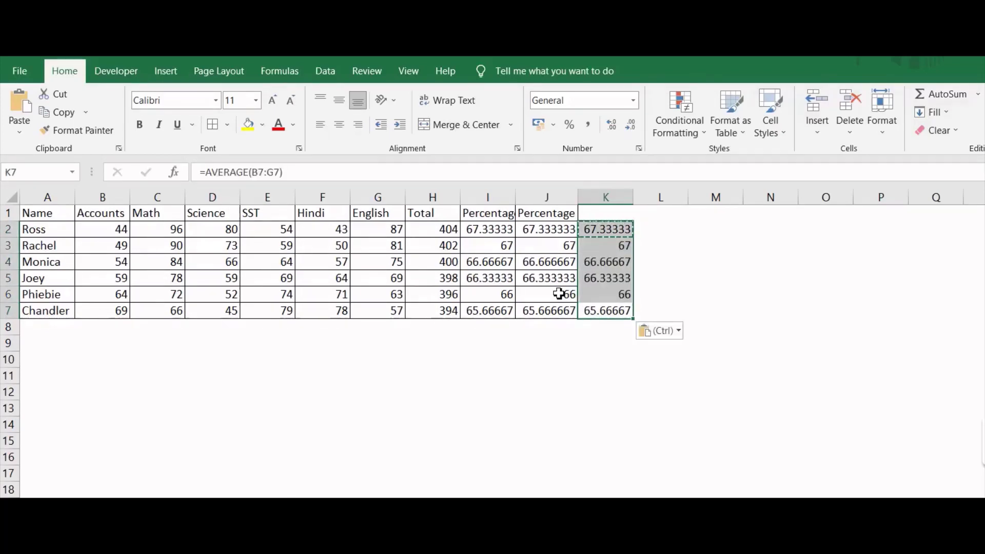